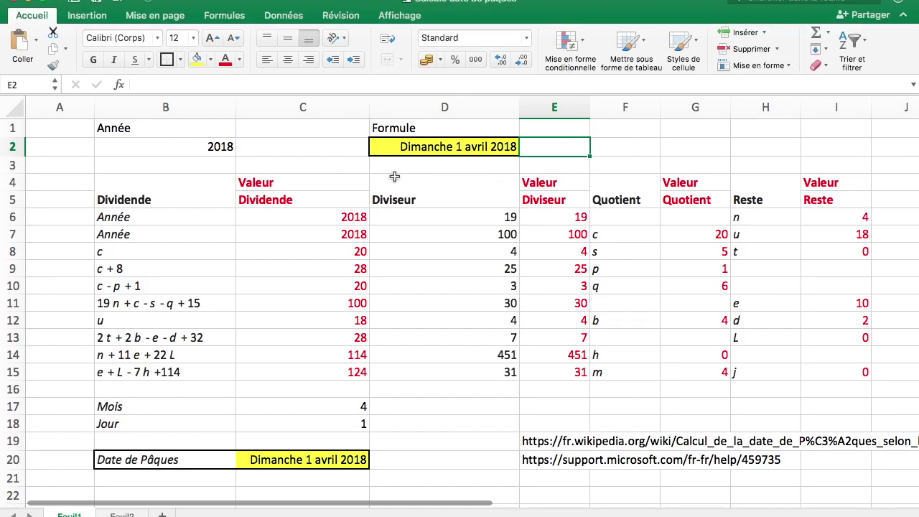
Step: Inspect the year in B2 and the first two dividend values in C6 and C7 that refer to it
{"action": "left_click", "coordinate": [447, 165]}
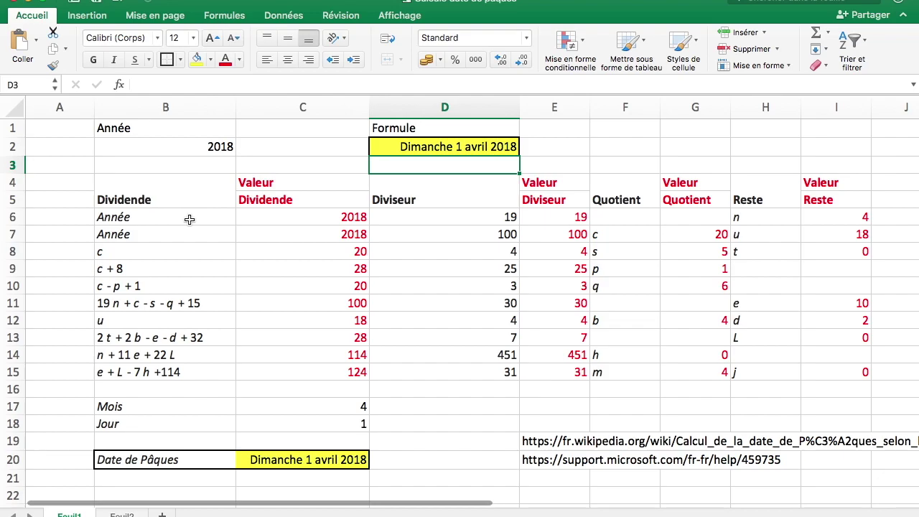
{"action": "left_click", "coordinate": [309, 217]}
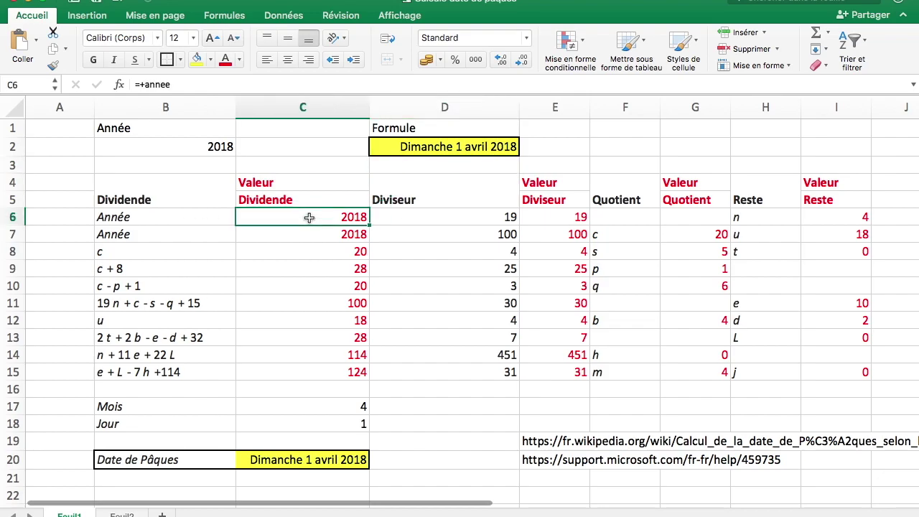
{"action": "left_click", "coordinate": [207, 146]}
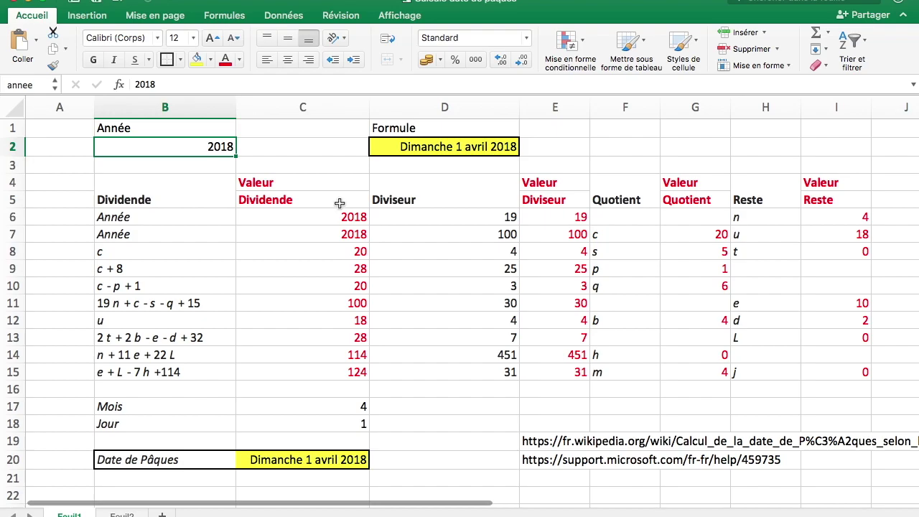
{"action": "left_click", "coordinate": [337, 234]}
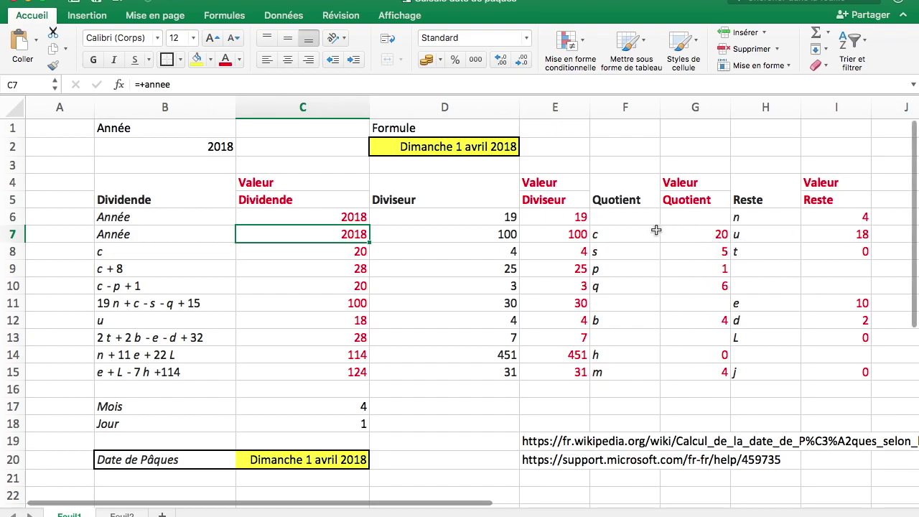
Step: Inspect the QUOTIENT formula in G7 and the MOD formula in I7, leaving both unchanged
{"action": "left_click", "coordinate": [625, 235]}
{"action": "left_click", "coordinate": [695, 234]}
{"action": "left_click", "coordinate": [342, 84]}
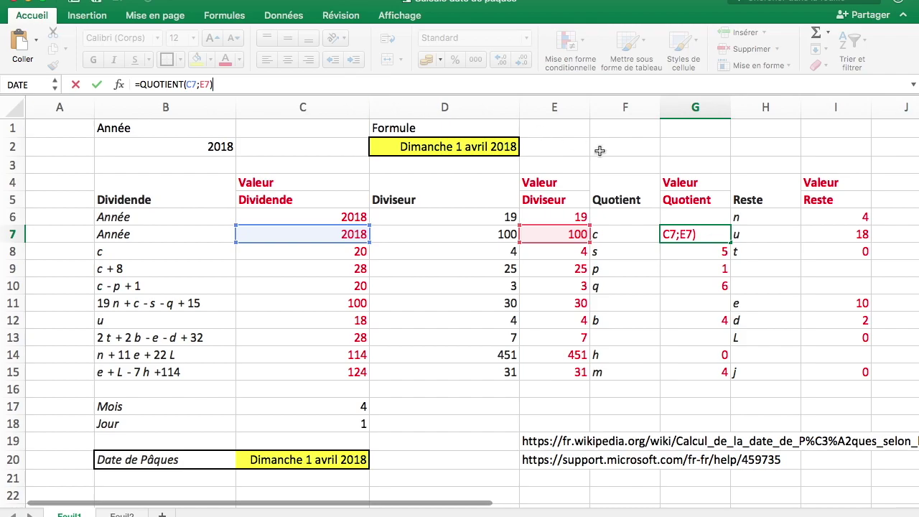
{"action": "key", "text": "Escape"}
{"action": "left_click", "coordinate": [827, 234]}
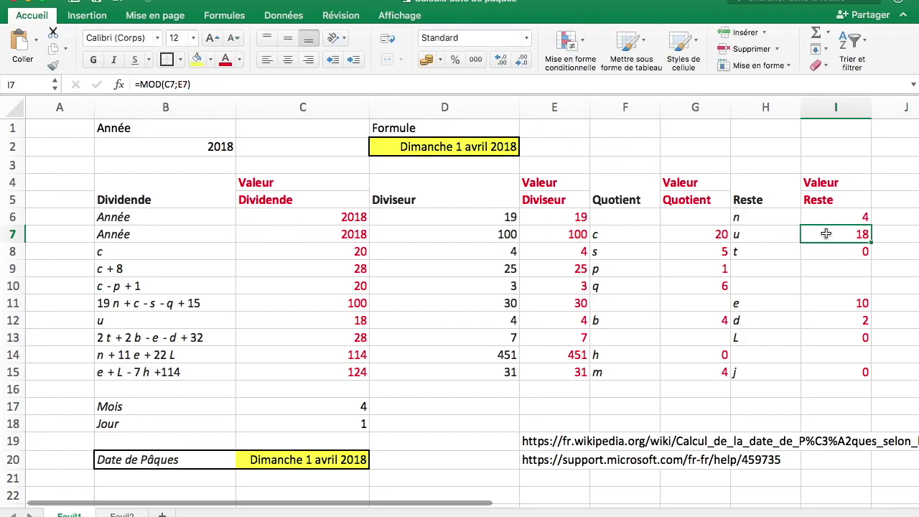
{"action": "left_click", "coordinate": [348, 84]}
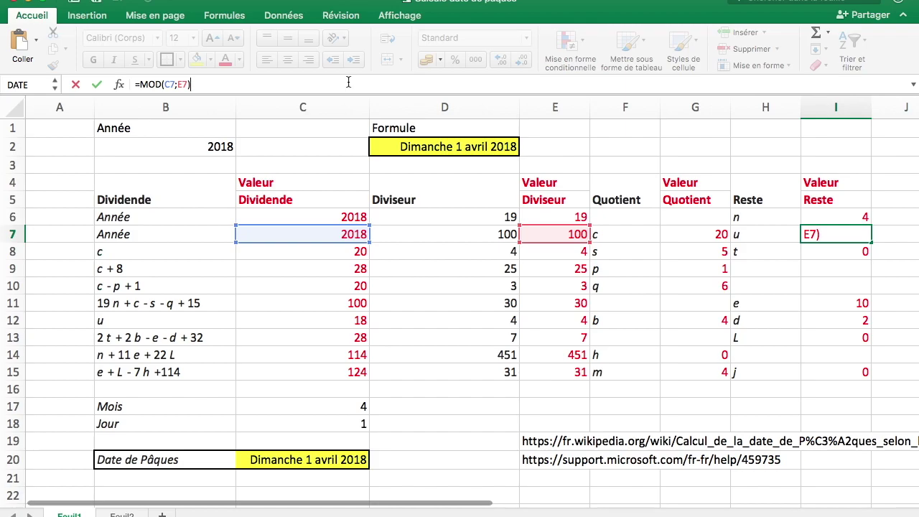
{"action": "key", "text": "Escape"}
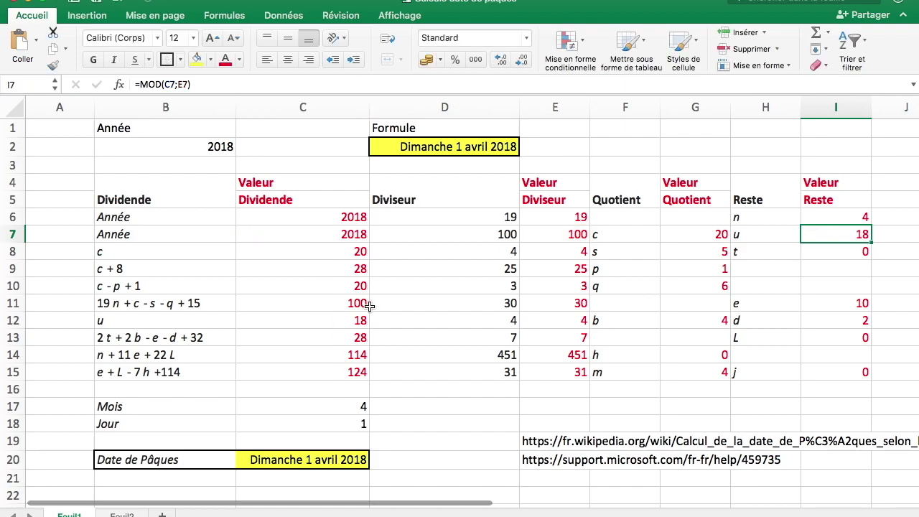
Step: Examine the dividend expressions in B8 to B10, the variable c they use, and the formula in C10
{"action": "left_click", "coordinate": [133, 258]}
{"action": "left_click", "coordinate": [134, 270]}
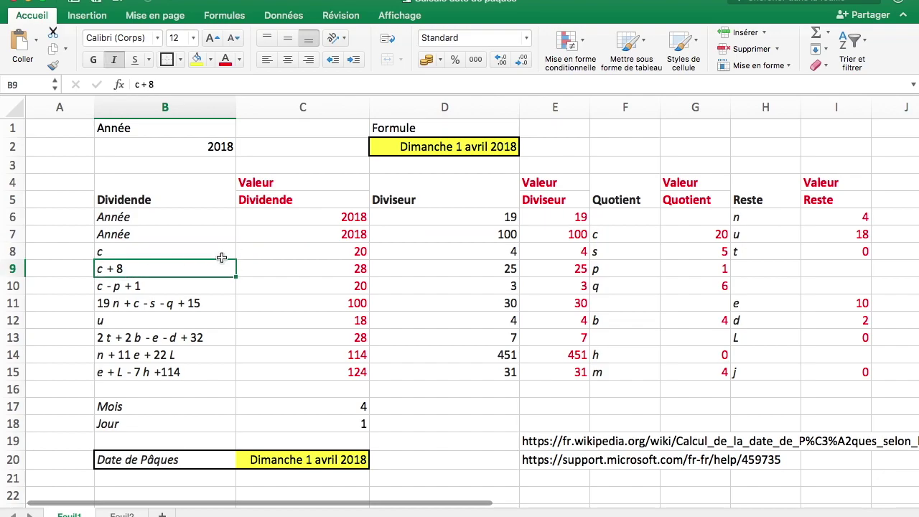
{"action": "left_click", "coordinate": [620, 235]}
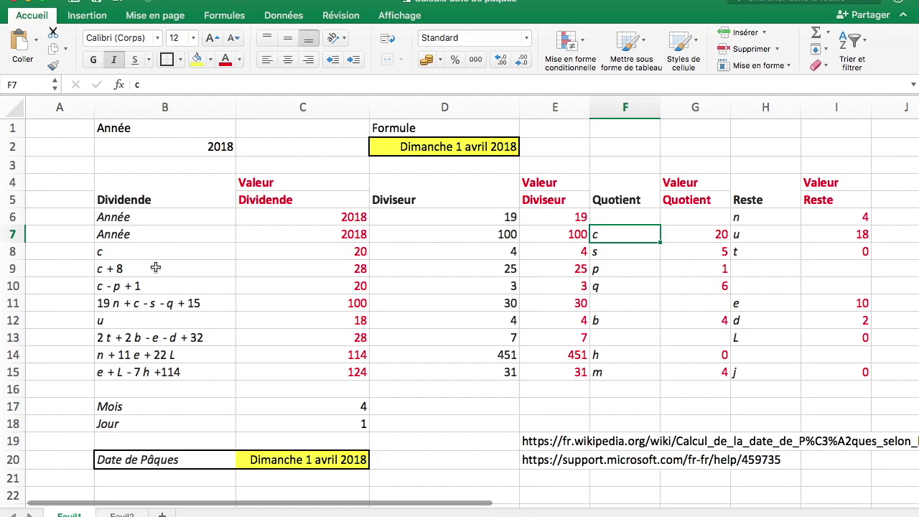
{"action": "left_click", "coordinate": [155, 268]}
{"action": "left_click", "coordinate": [159, 285]}
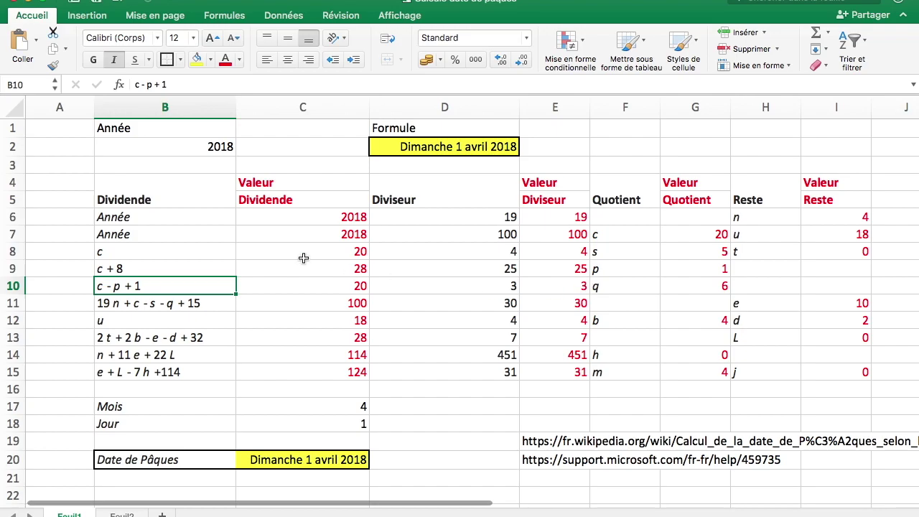
{"action": "key", "text": "Right"}
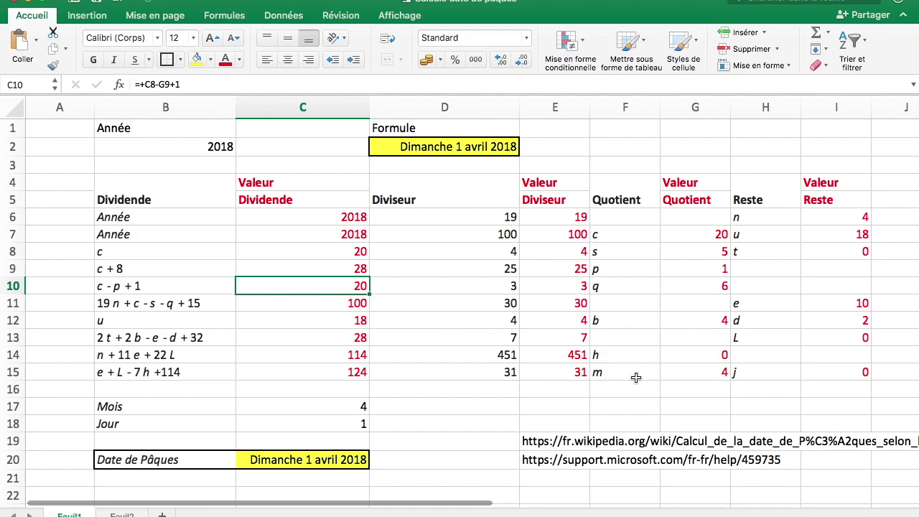
Step: Inspect the row 15 quotient and remainder formulas and the Mois and Jour cells that use them
{"action": "left_click", "coordinate": [711, 372]}
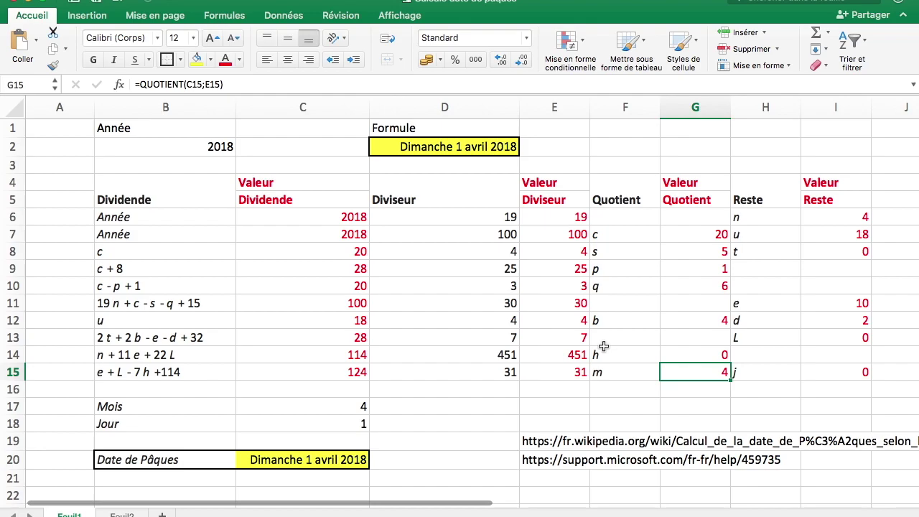
{"action": "left_click", "coordinate": [862, 372]}
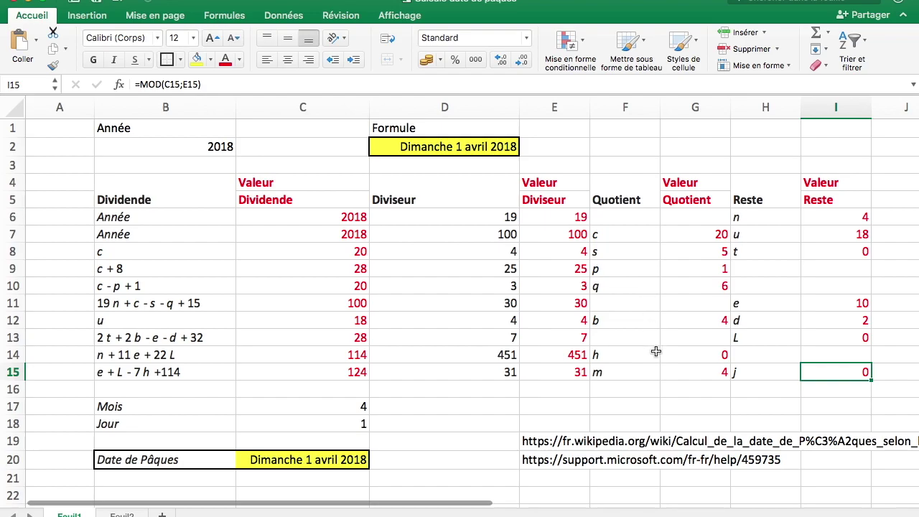
{"action": "left_click", "coordinate": [828, 406]}
{"action": "left_click", "coordinate": [834, 375]}
{"action": "left_click", "coordinate": [354, 428]}
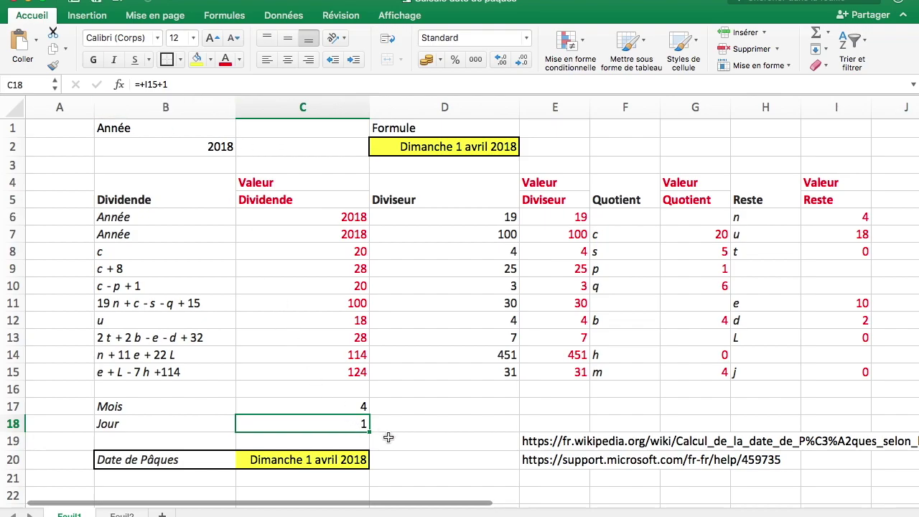
{"action": "left_click", "coordinate": [350, 406]}
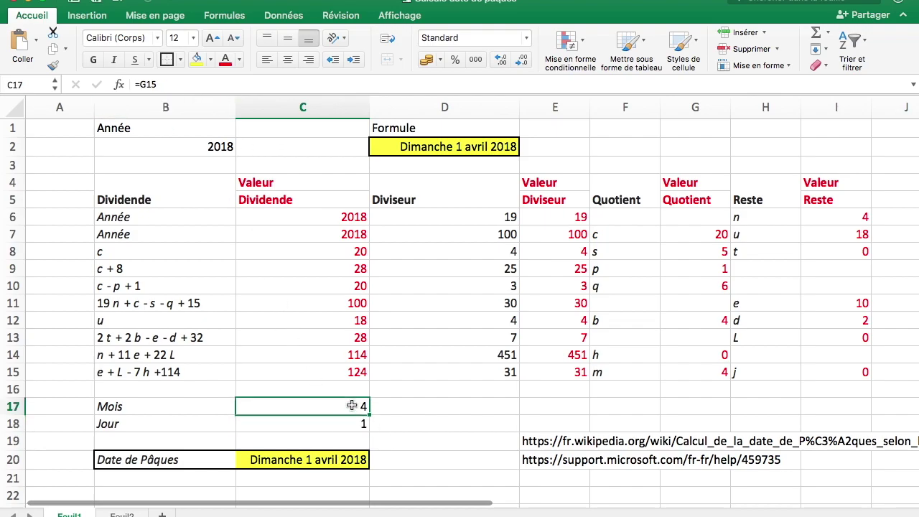
Step: Examine the DATE formula in C20 and trace its year, month and day inputs back to B2, C17, C18 and G15
{"action": "left_click", "coordinate": [356, 459]}
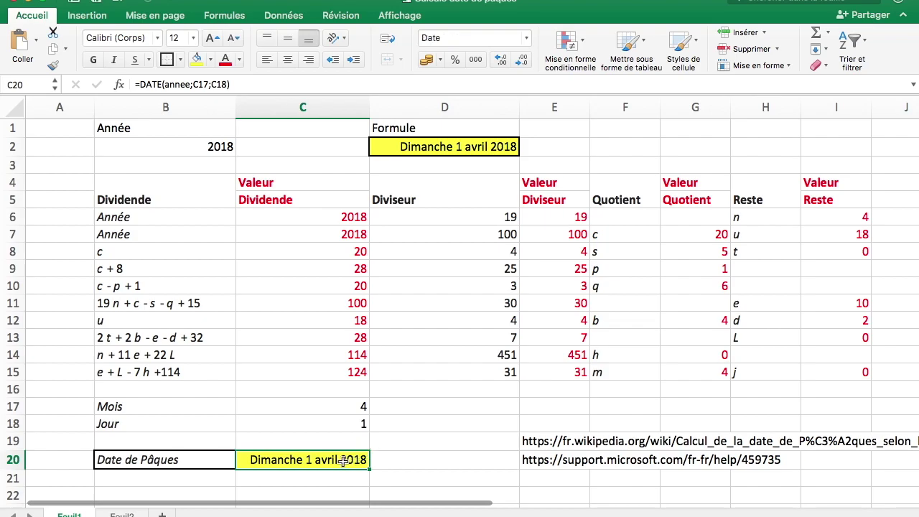
{"action": "double_click", "coordinate": [302, 460]}
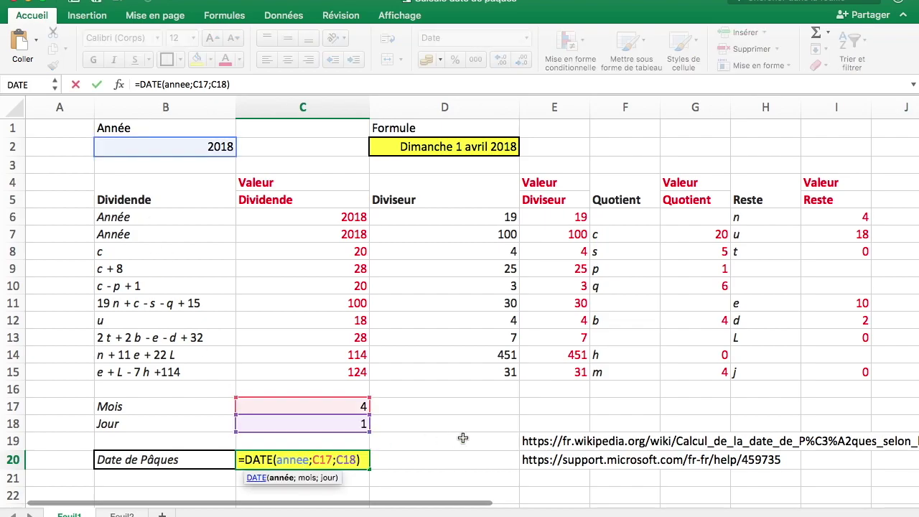
{"action": "key", "text": "Escape"}
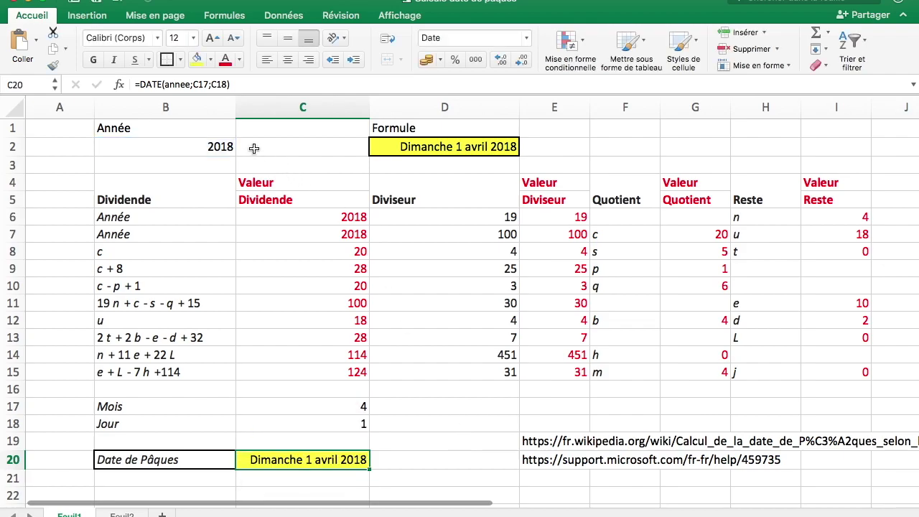
{"action": "left_click", "coordinate": [228, 148]}
{"action": "left_click", "coordinate": [349, 425]}
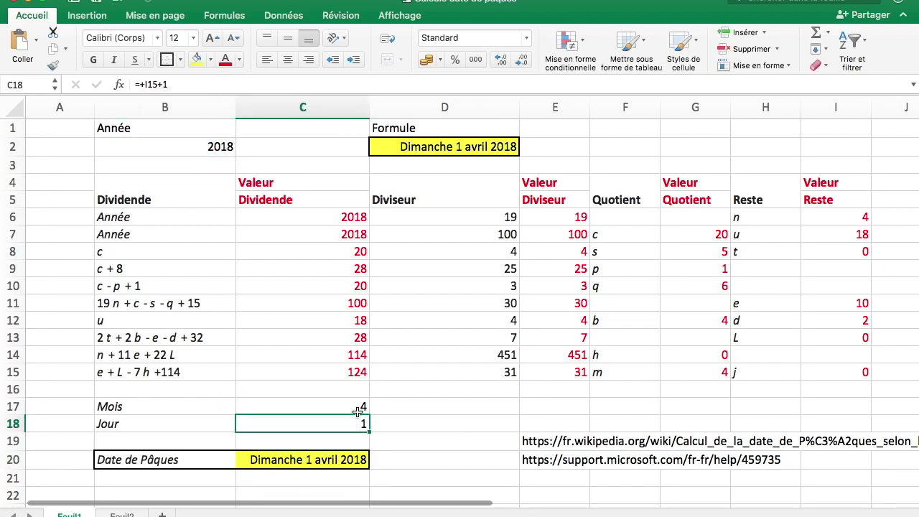
{"action": "double_click", "coordinate": [355, 424]}
{"action": "key", "text": "Escape"}
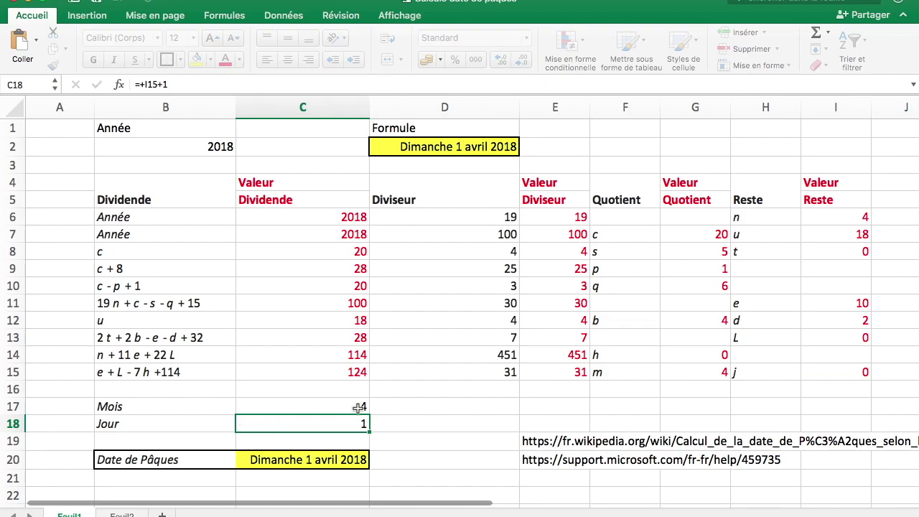
{"action": "double_click", "coordinate": [362, 406]}
{"action": "key", "text": "Escape"}
{"action": "double_click", "coordinate": [704, 372]}
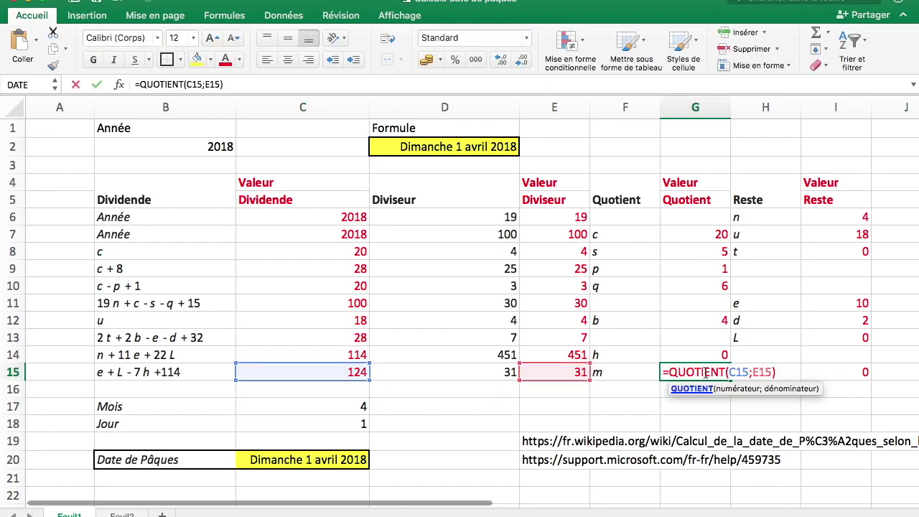
{"action": "key", "text": "Escape"}
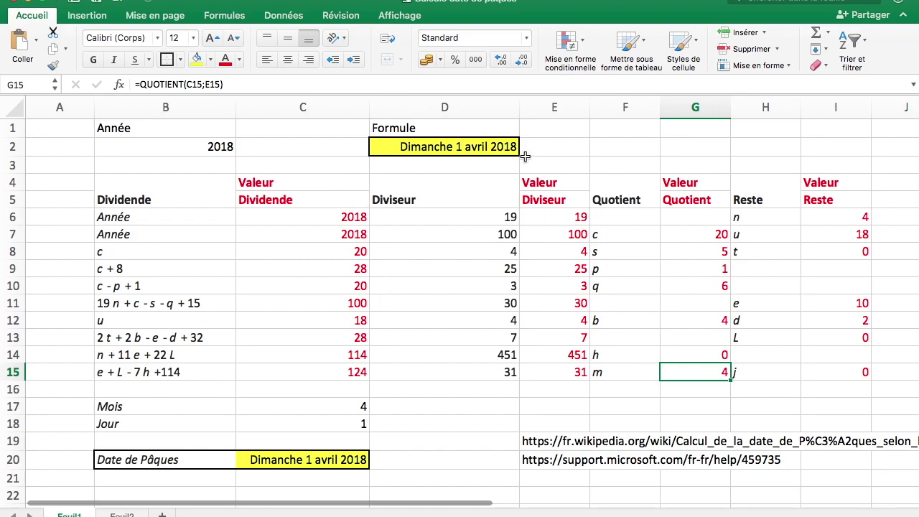
Step: Enlarge the formula bar and examine the complete single-cell Easter formula in D2
{"action": "left_click", "coordinate": [471, 147]}
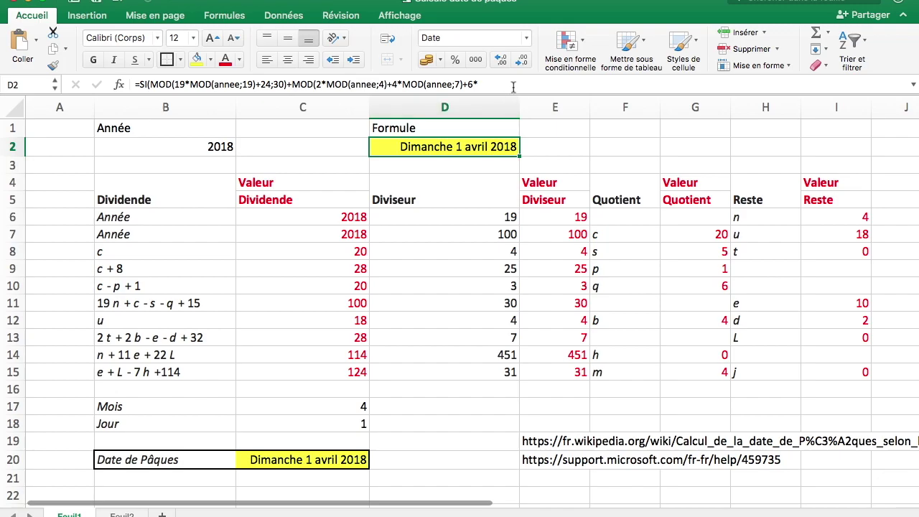
{"action": "left_click_drag", "start_coordinate": [513, 98], "coordinate": [503, 158]}
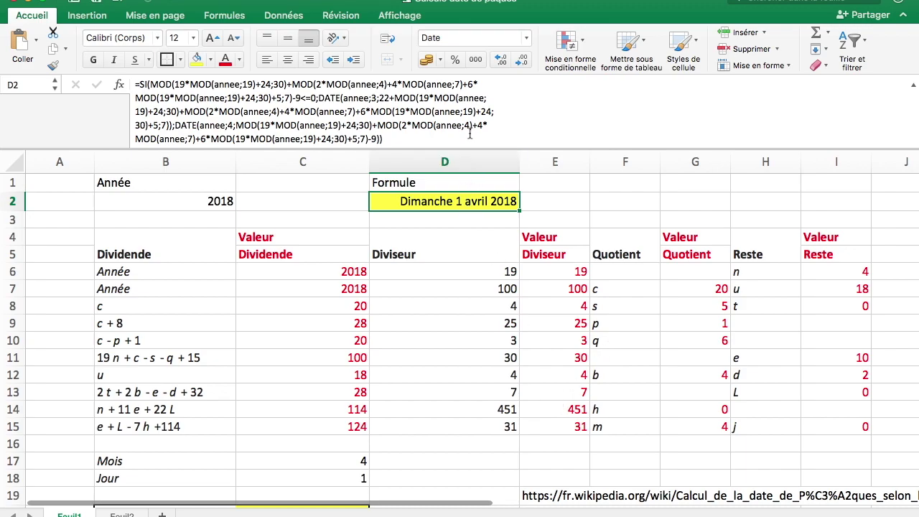
{"action": "left_click", "coordinate": [457, 153]}
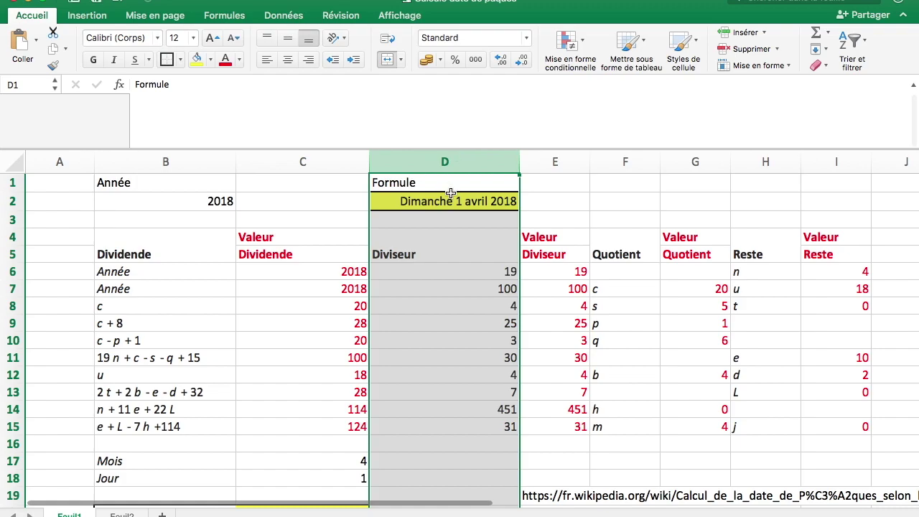
{"action": "left_click", "coordinate": [454, 198]}
{"action": "left_click_drag", "start_coordinate": [554, 149], "coordinate": [543, 172]}
{"action": "left_click_drag", "start_coordinate": [419, 140], "coordinate": [142, 77]}
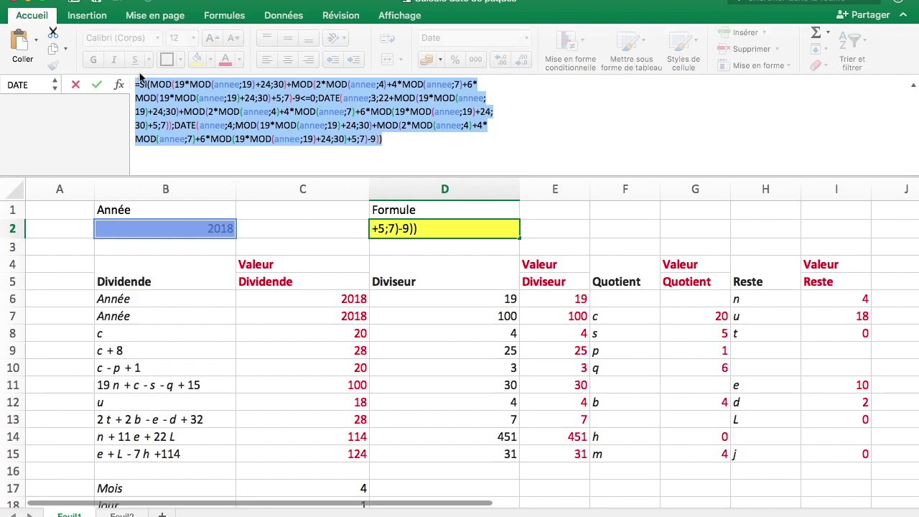
{"action": "key", "text": "Escape"}
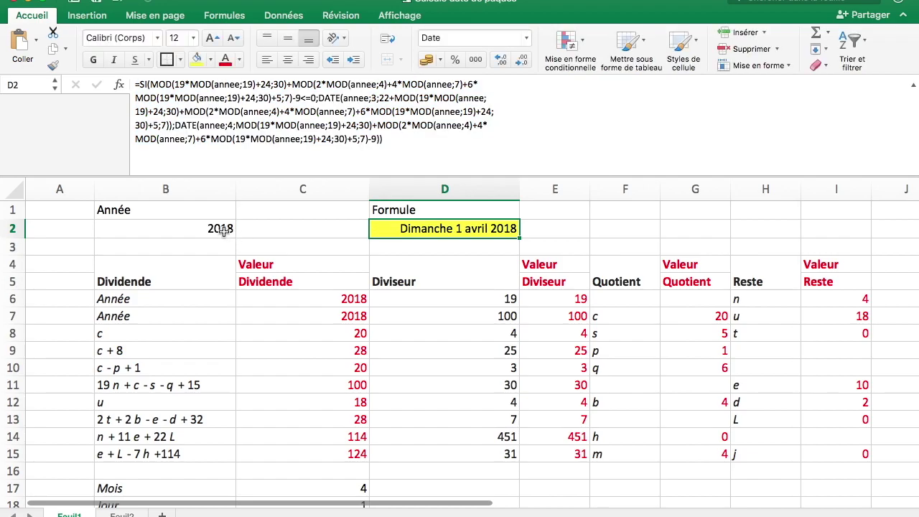
Step: Review how the D2 formula refers to the year in B2, and collapse the formula bar to one line
{"action": "left_click", "coordinate": [223, 230]}
{"action": "left_click", "coordinate": [380, 230]}
{"action": "left_click", "coordinate": [448, 140]}
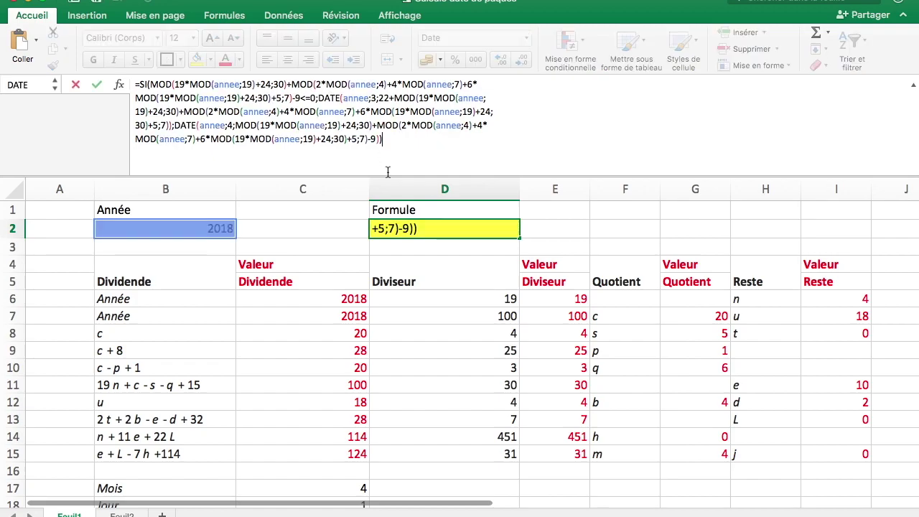
{"action": "key", "text": "Escape"}
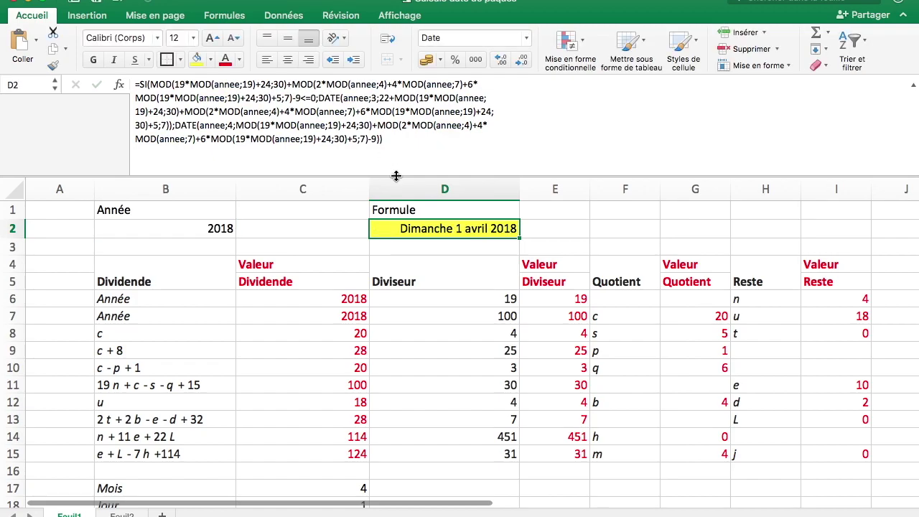
{"action": "double_click", "coordinate": [395, 176]}
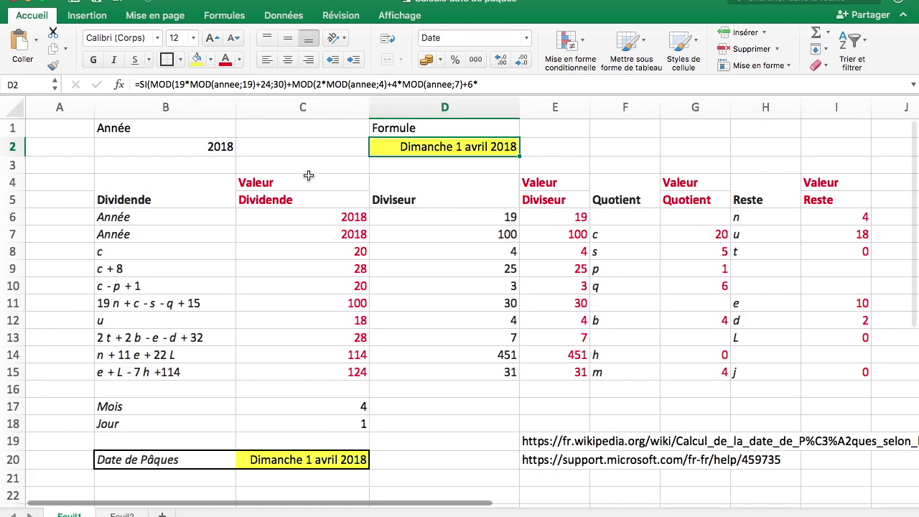
Step: Test both Easter date calculations by setting the year in B2 to 2019 and then to 2020
{"action": "left_click", "coordinate": [229, 147]}
{"action": "type", "text": "2019"}
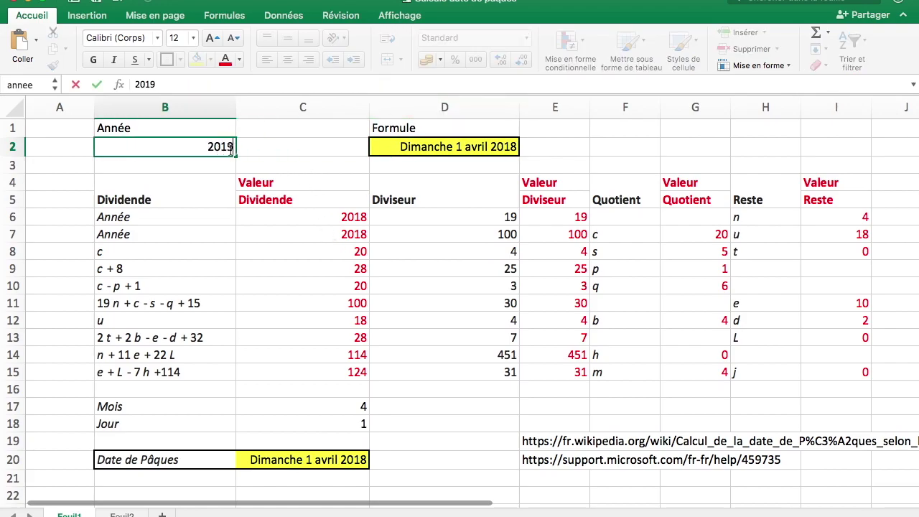
{"action": "key", "text": "Return"}
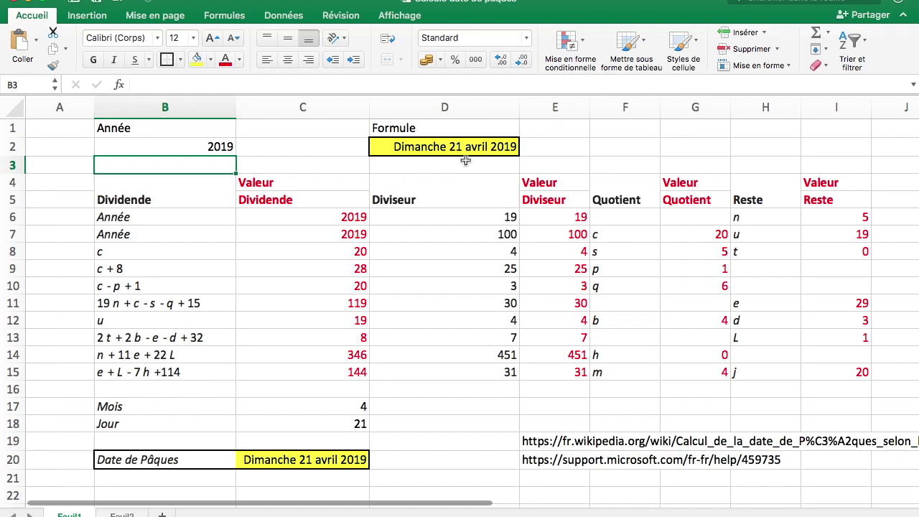
{"action": "left_click", "coordinate": [223, 140]}
{"action": "type", "text": "2020"}
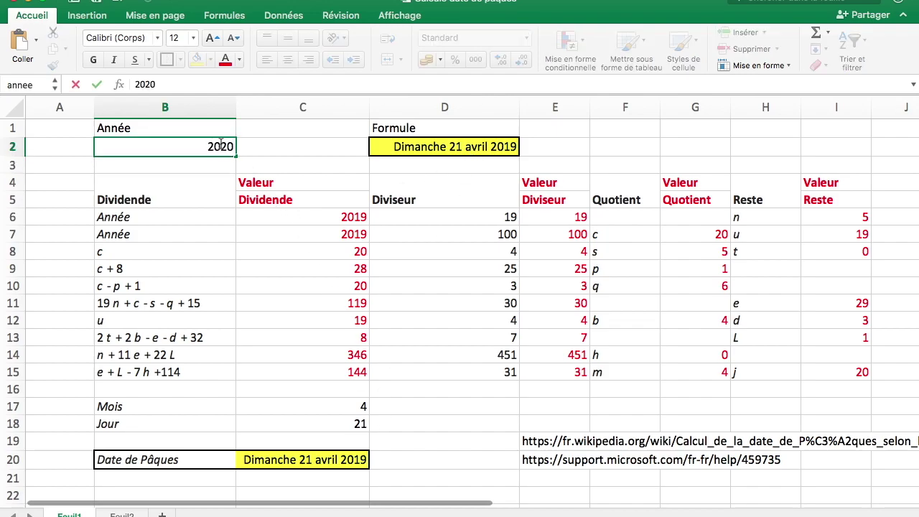
{"action": "key", "text": "Return"}
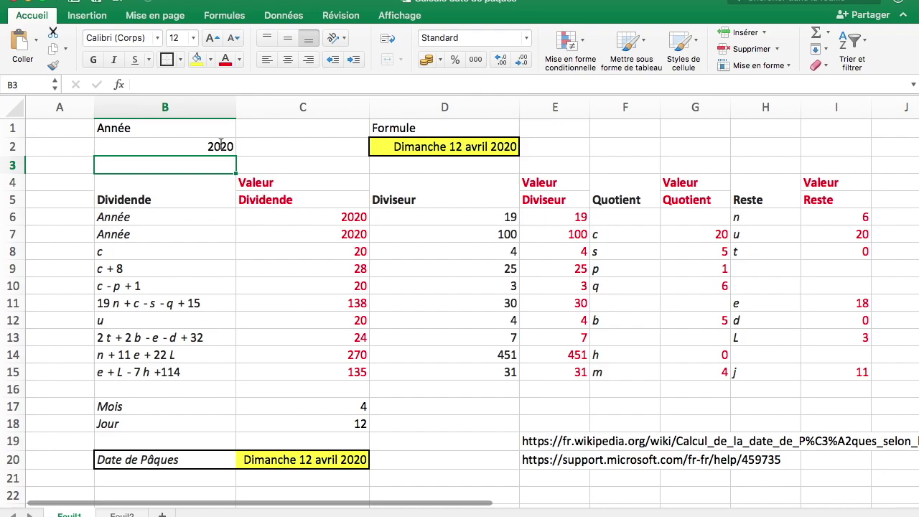